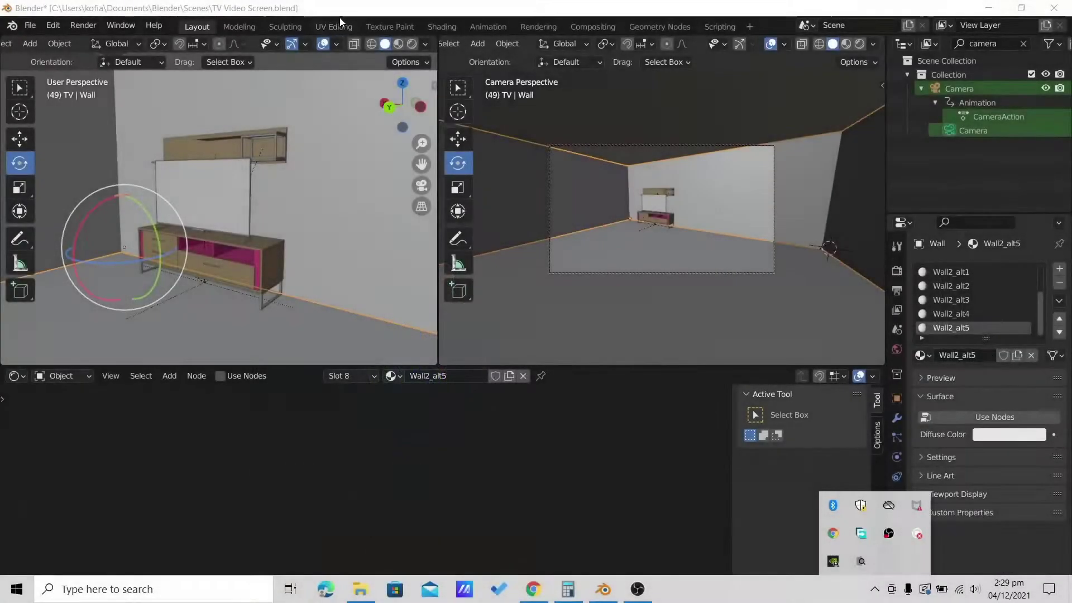
# - Dismiss the system tray popup covering the Blender window
pyautogui.click(340, 21)
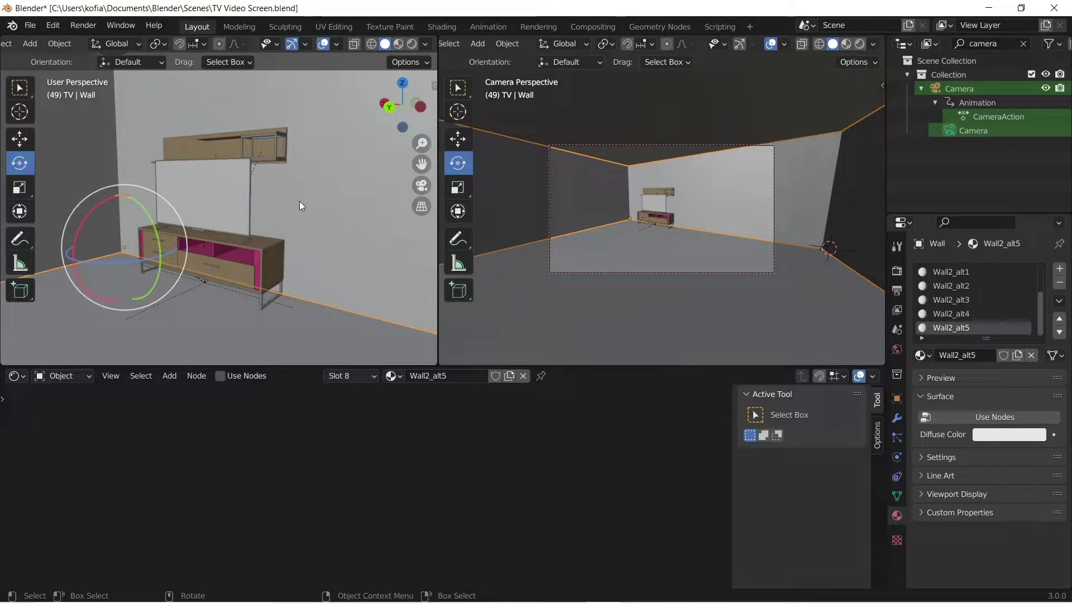
pyautogui.click(240, 192)
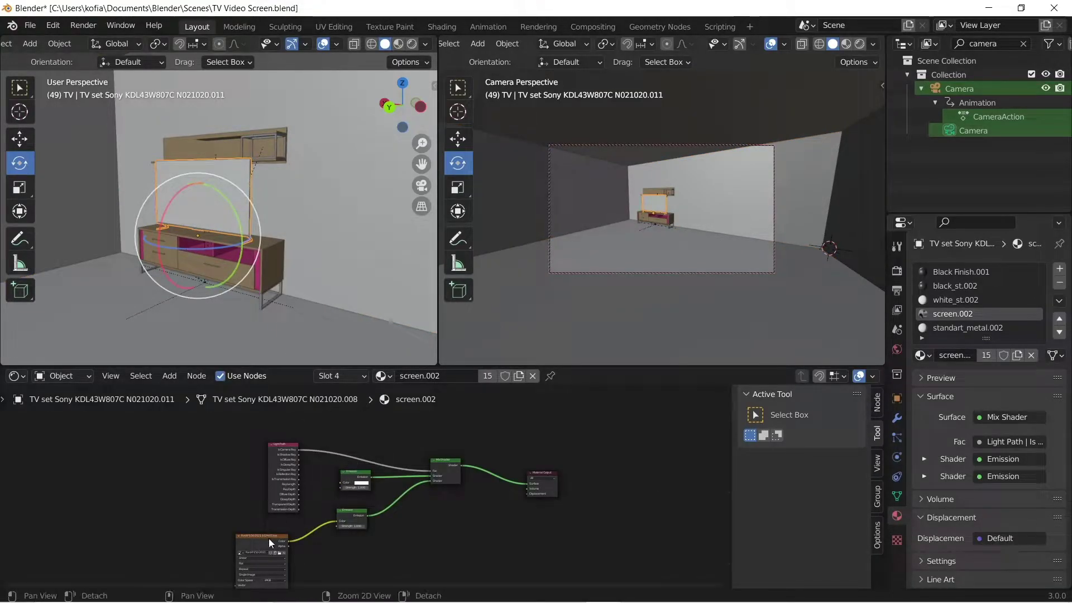
pyautogui.moveTo(298, 493); pyautogui.dragTo(304, 467, button='middle')
pyautogui.scroll(5, 256, 506)
pyautogui.scroll(2, 296, 511)
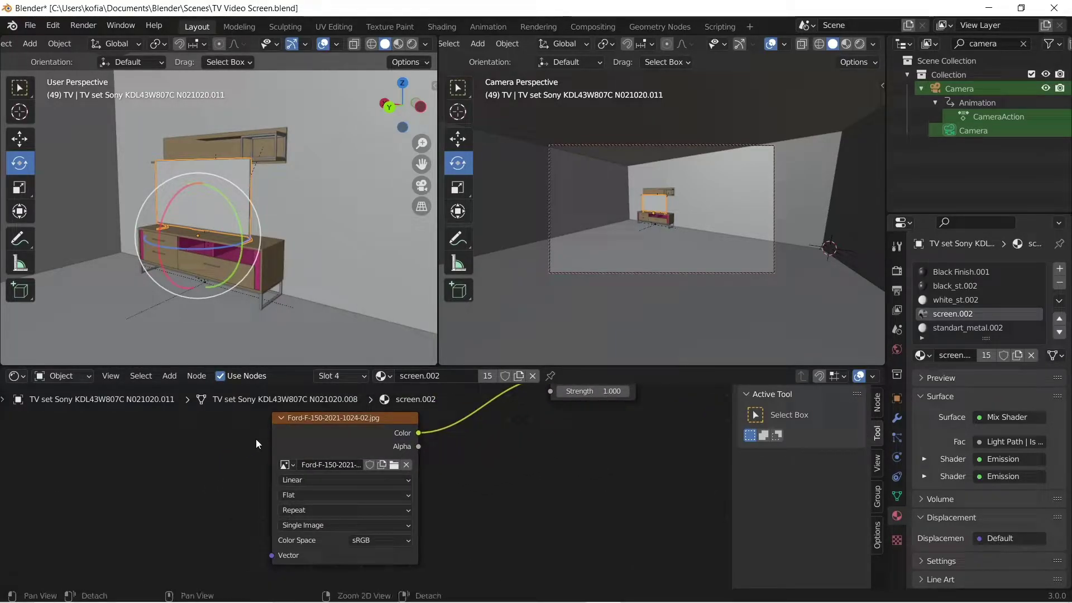
pyautogui.scroll(-1, 255, 438)
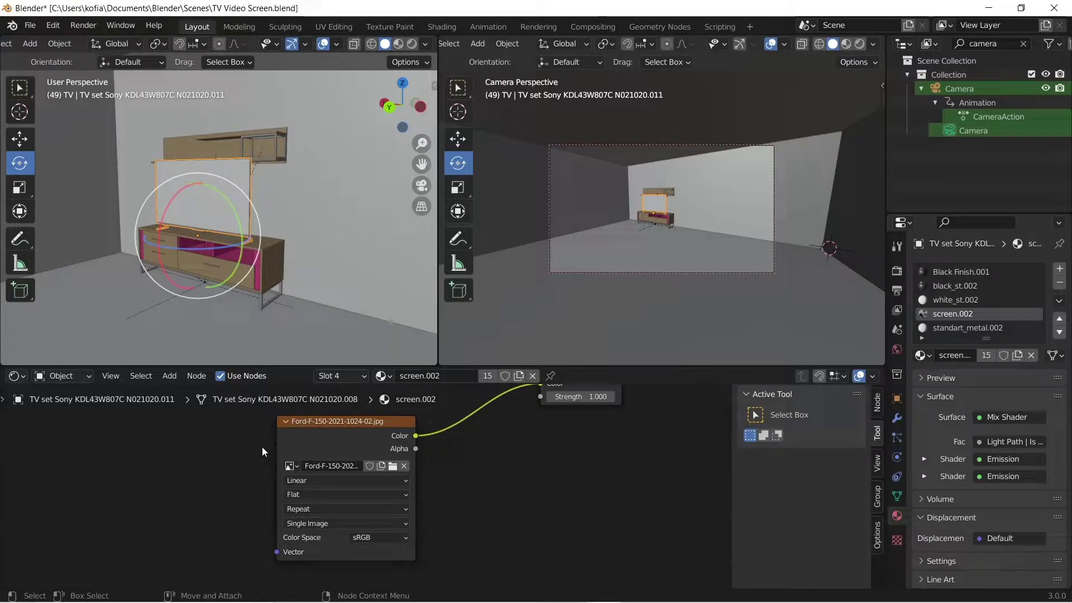
# - Switch the left viewport to Rendered shading and pan through the screen.002 emission node chain
pyautogui.click(411, 45)
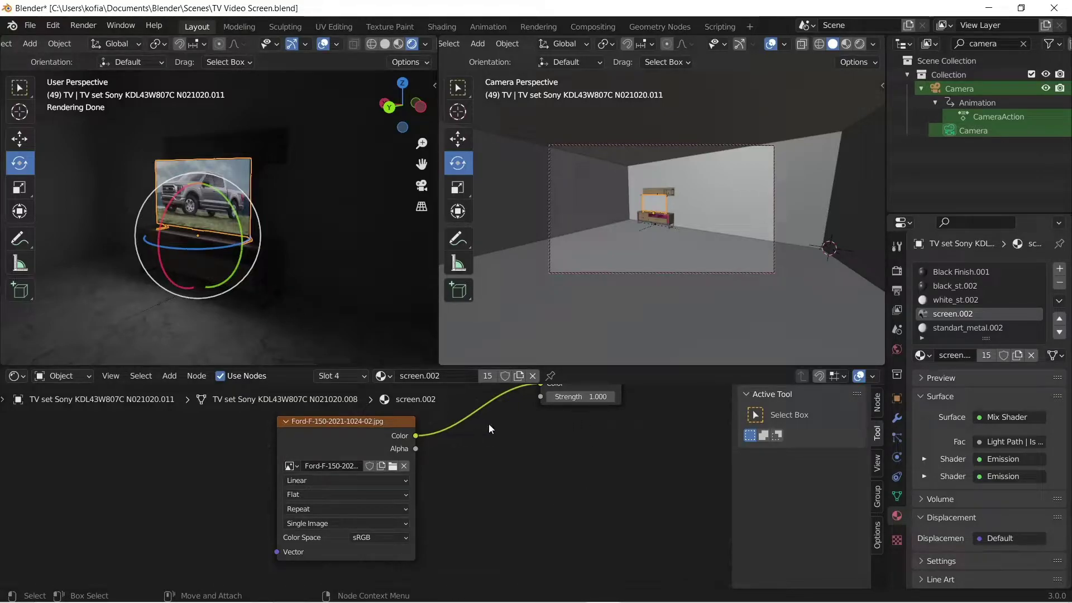
pyautogui.moveTo(569, 413); pyautogui.dragTo(524, 462, button='middle')
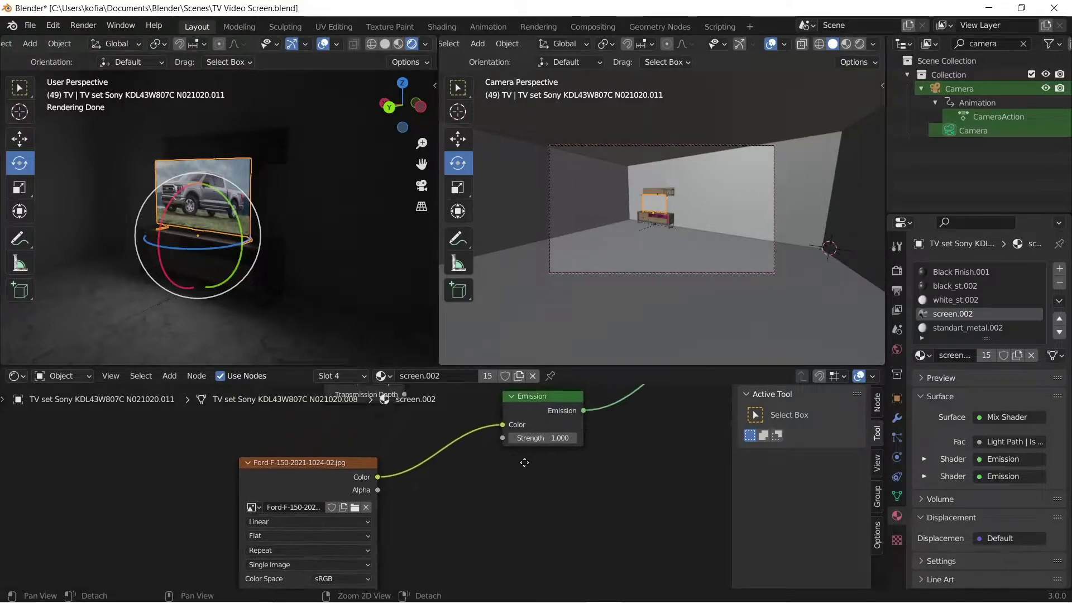
pyautogui.scroll(-2, 524, 462)
pyautogui.moveTo(470, 485); pyautogui.dragTo(380, 553, button='middle')
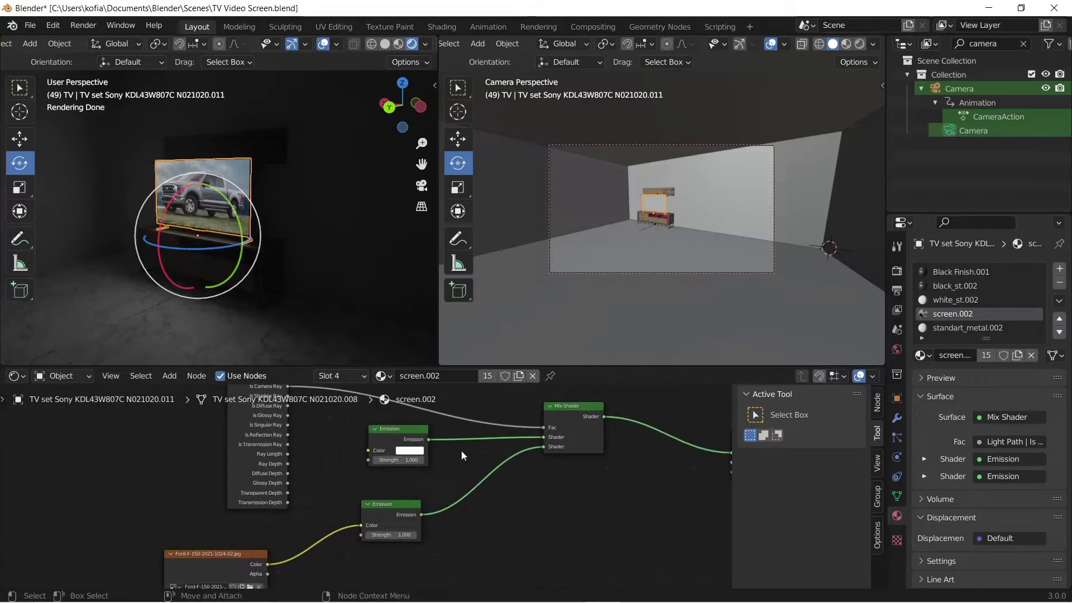
pyautogui.moveTo(444, 498); pyautogui.dragTo(427, 428, button='middle')
pyautogui.moveTo(446, 507); pyautogui.dragTo(500, 451, button='middle')
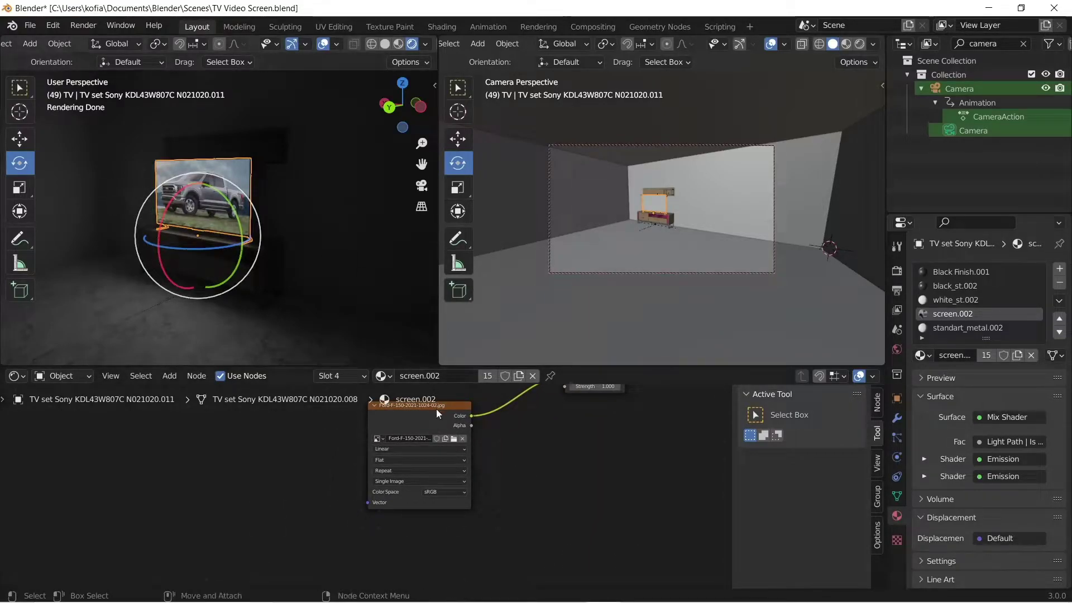
# - Load TV Animate0001-0180.mp4 from the Videos folder into the screen's Image Texture node
pyautogui.click(454, 441)
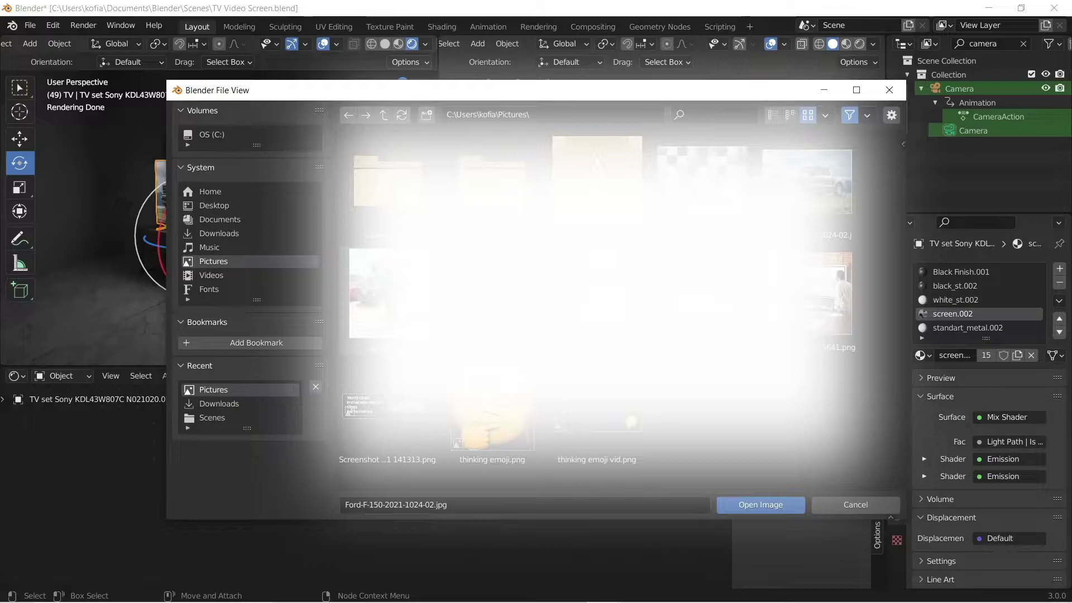
pyautogui.click(223, 277)
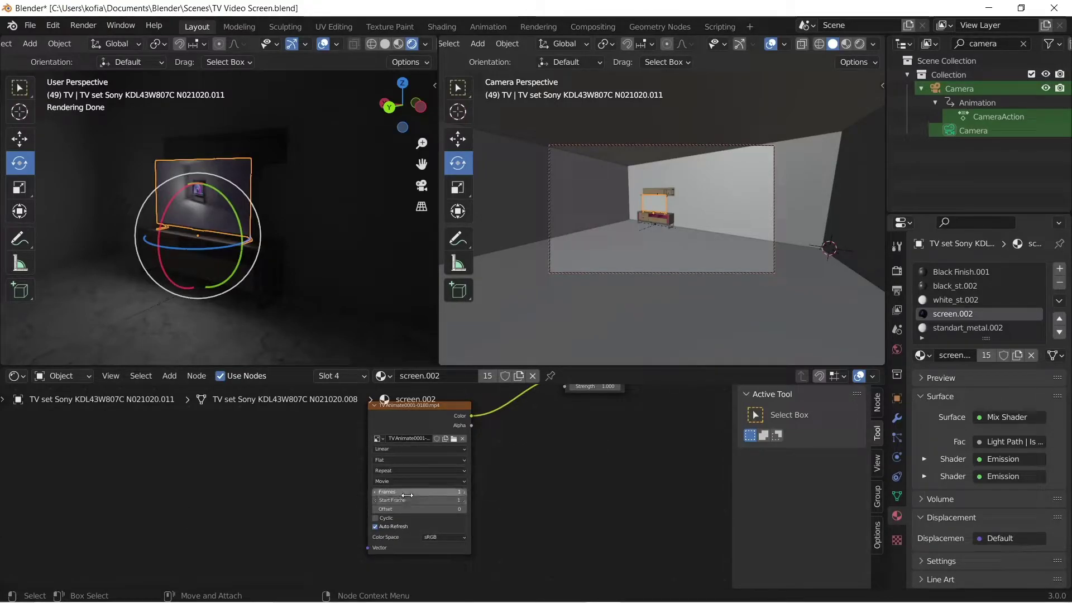
# - Set the movie texture's Frames value to 180
pyautogui.scroll(1, 405, 507)
pyautogui.scroll(2, 405, 507)
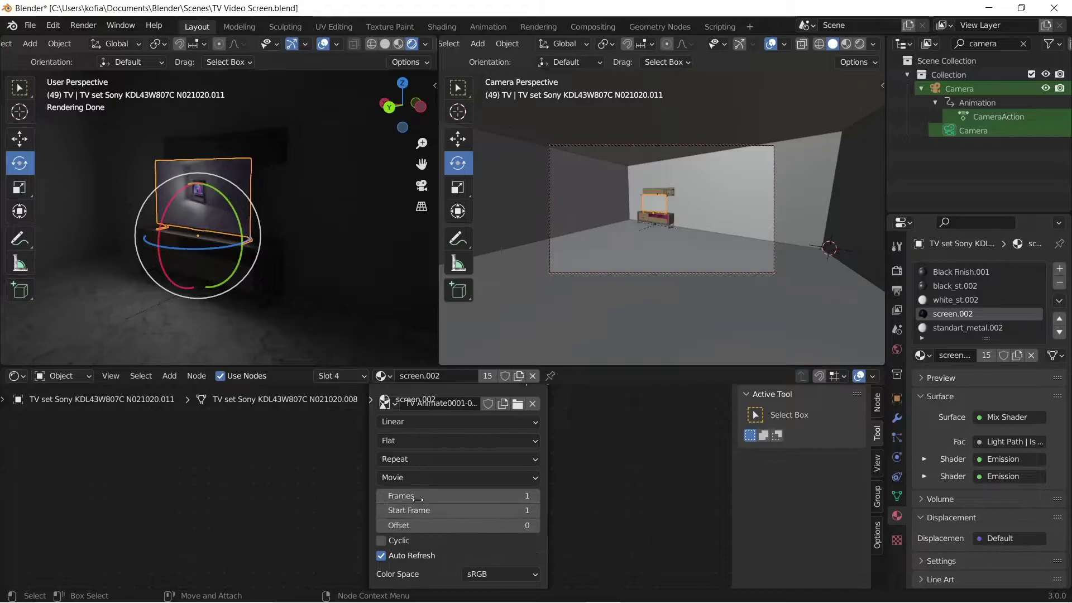
pyautogui.click(433, 496)
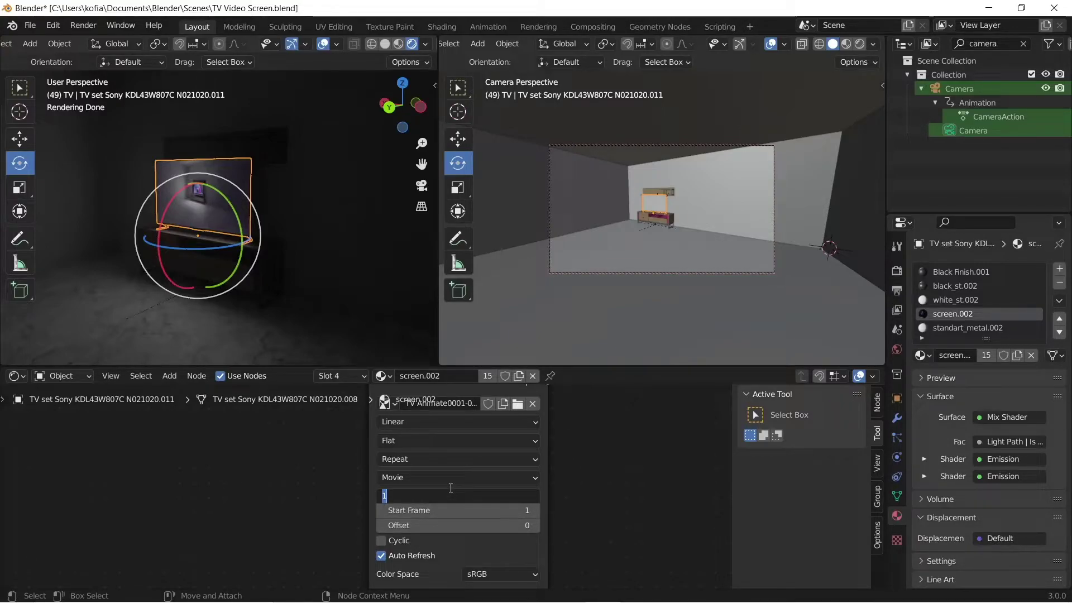
pyautogui.write('180')
pyautogui.press('Return')
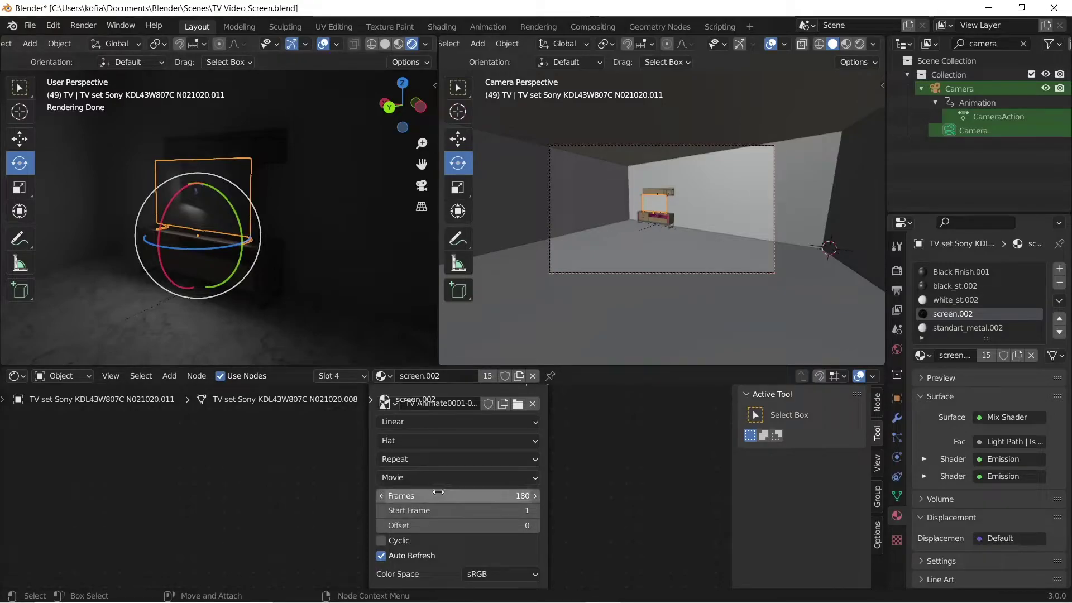
pyautogui.click(23, 376)
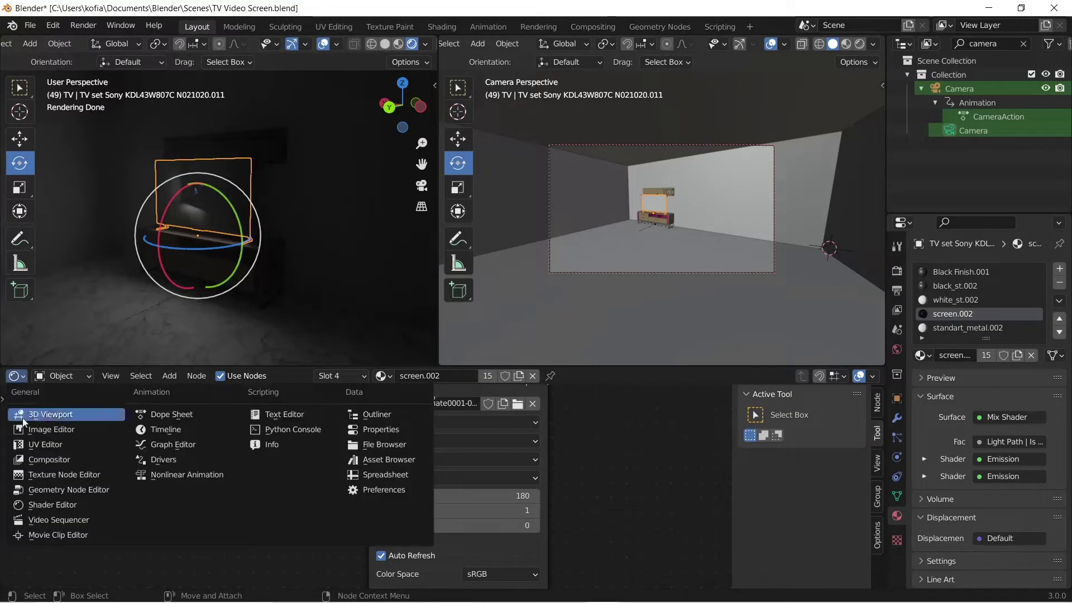
# - Change the bottom area to a Timeline editor covering frames 1–180
pyautogui.click(161, 429)
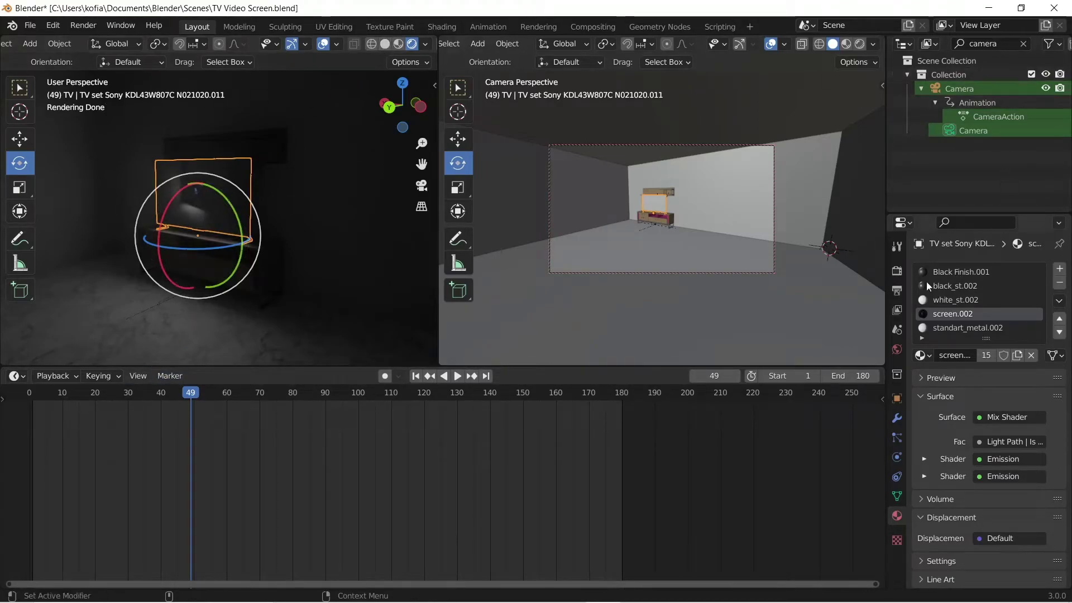
# - Switch the left view to Material Preview, rewind to frame 1, and play the video on the TV
pyautogui.click(896, 272)
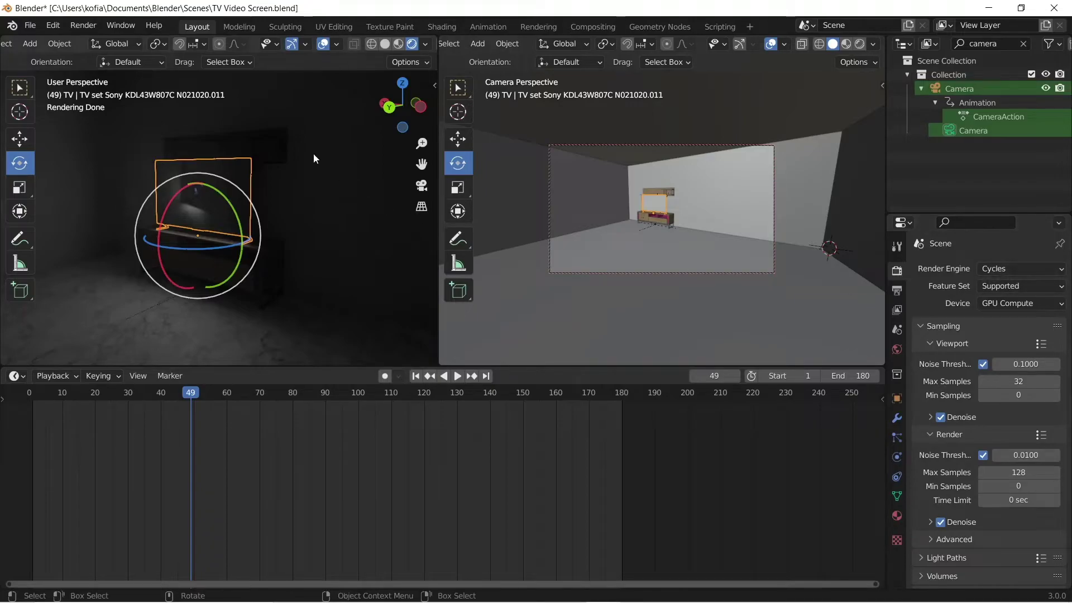
pyautogui.click(398, 43)
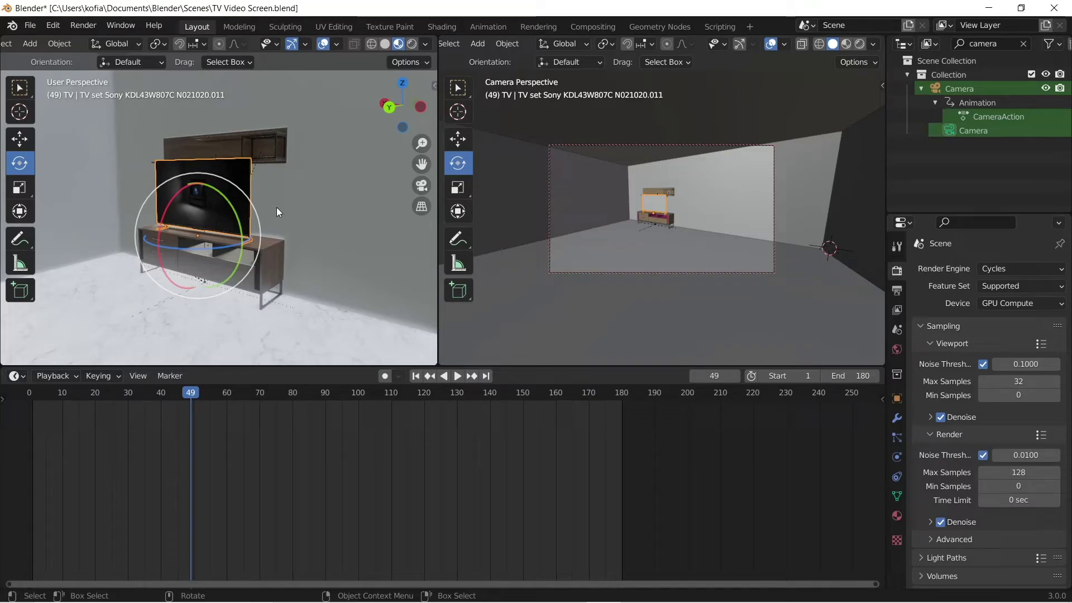
pyautogui.moveTo(189, 394); pyautogui.dragTo(78, 400)
pyautogui.press('space')
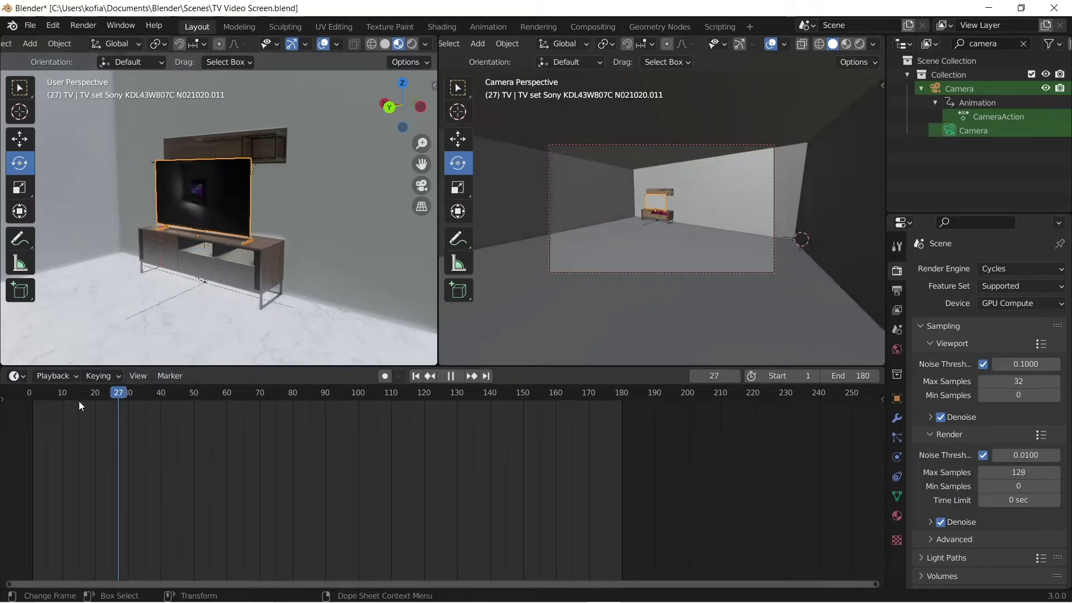
pyautogui.click(32, 397)
pyautogui.press('space')
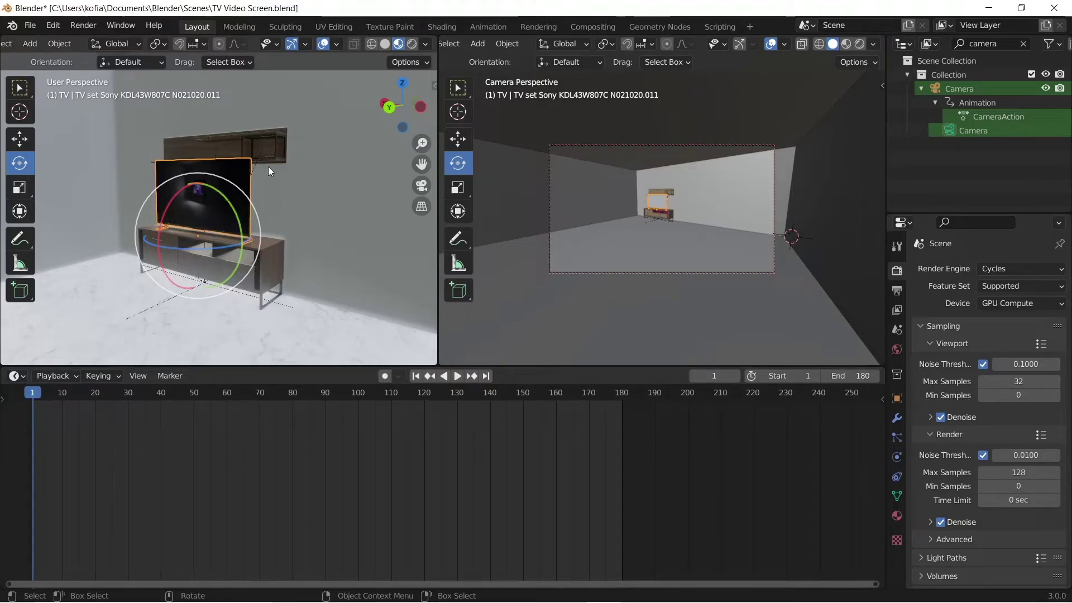
pyautogui.press('space')
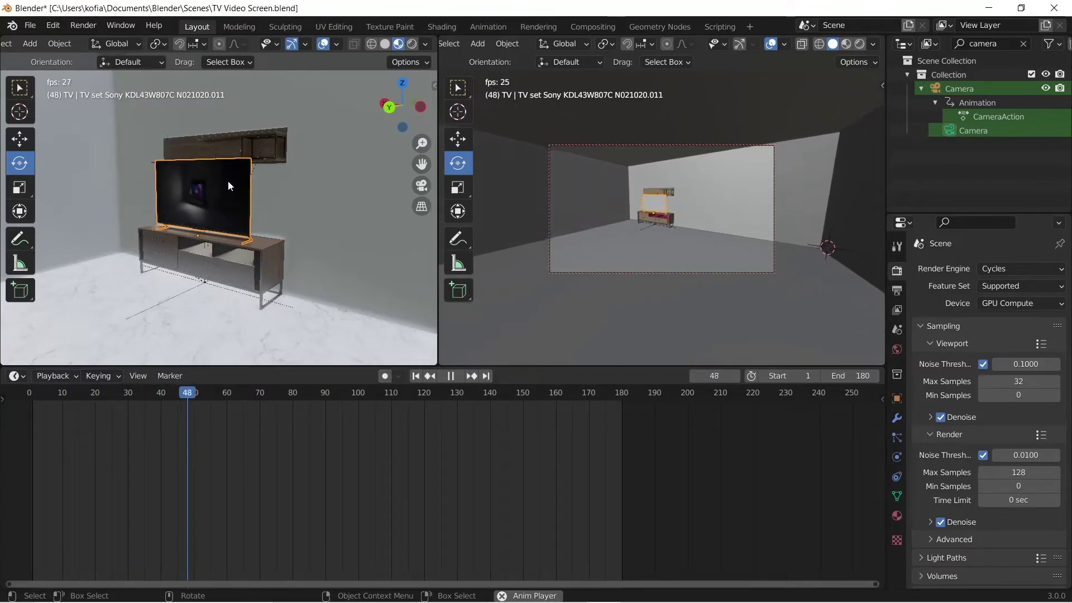
pyautogui.press('space')
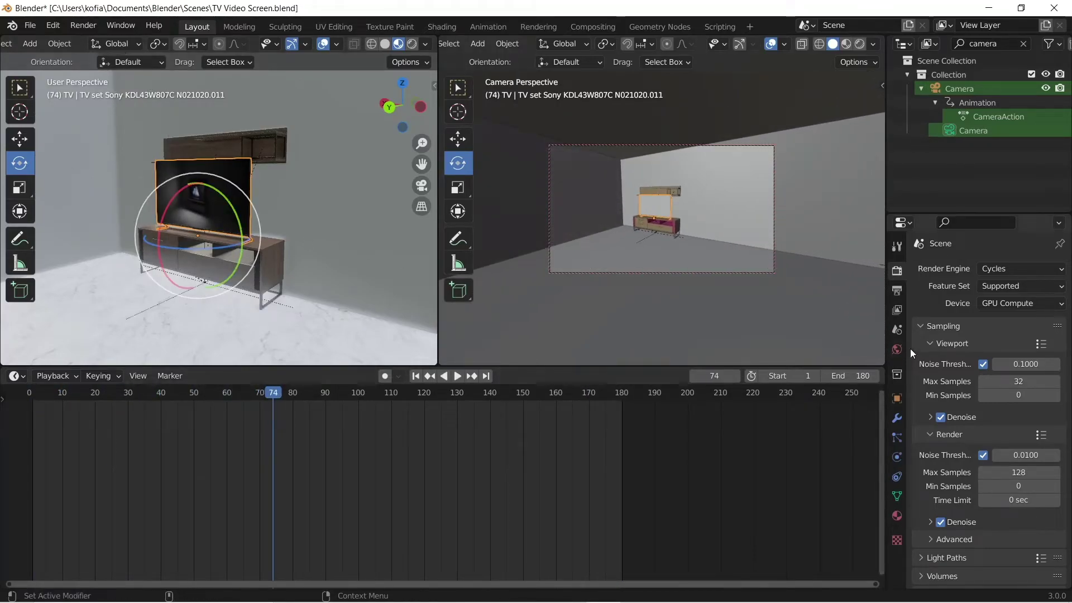
pyautogui.click(688, 175)
# - Set the camera view to Material Preview and play the animation, stopping at frame 133
pyautogui.click(851, 43)
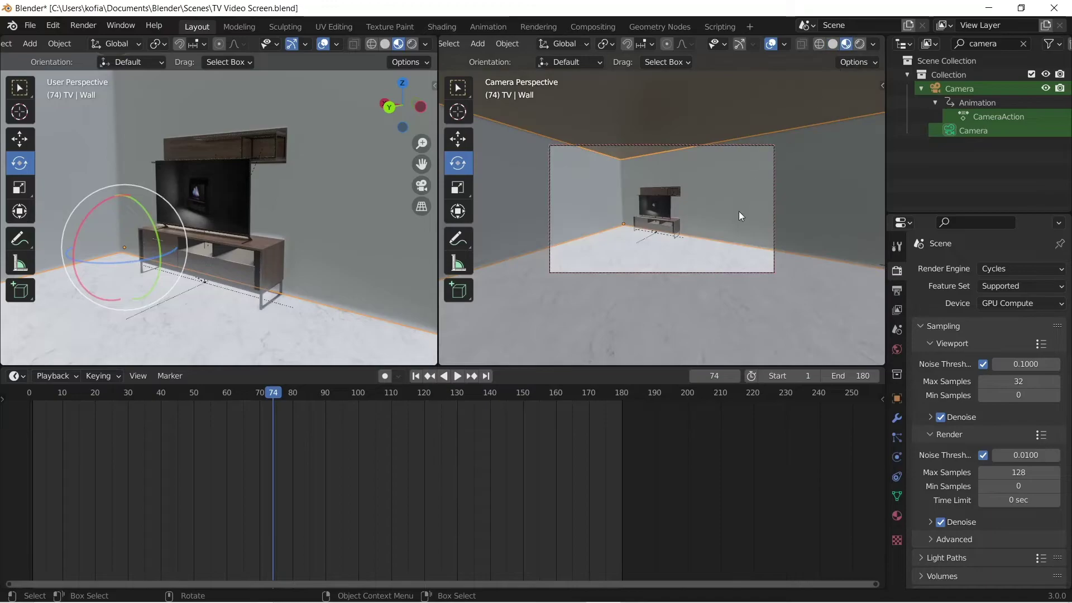
pyautogui.press('space')
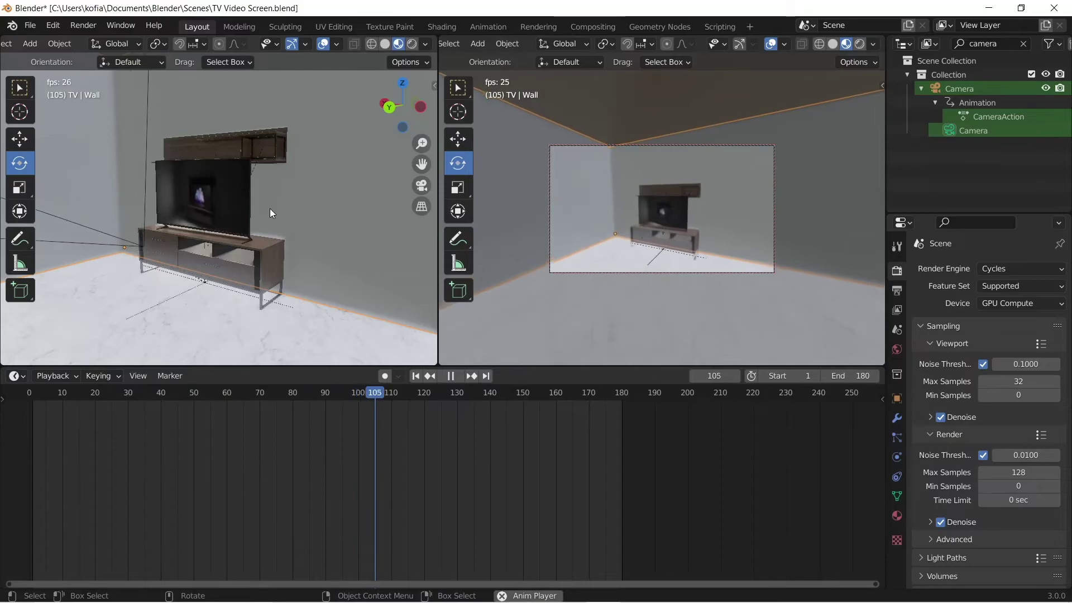
pyautogui.press('space')
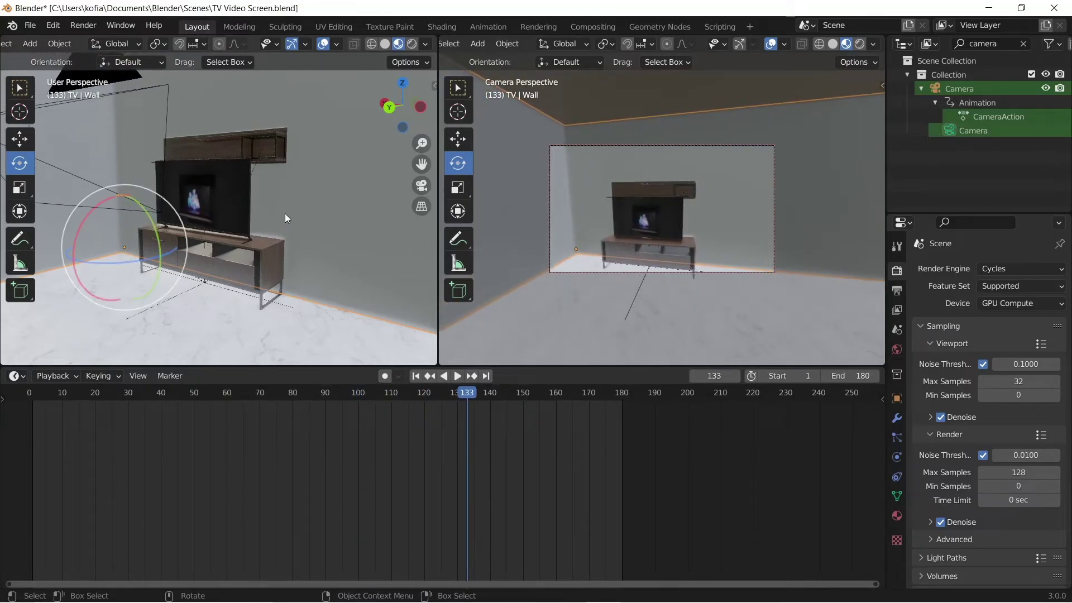